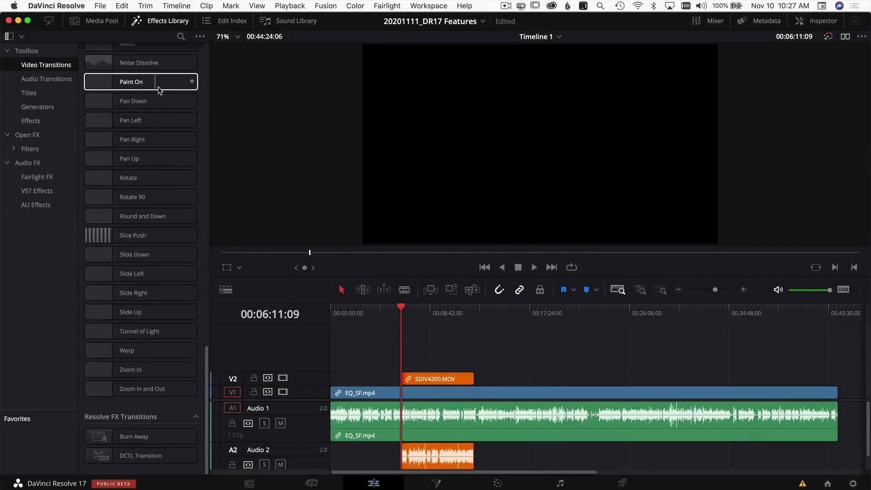
Look through the video transitions, including the Iris, Motion, Shape, Wipe and Fusion Transitions groups, previewing them on the clip.
scroll(158, 89, "up", 5)
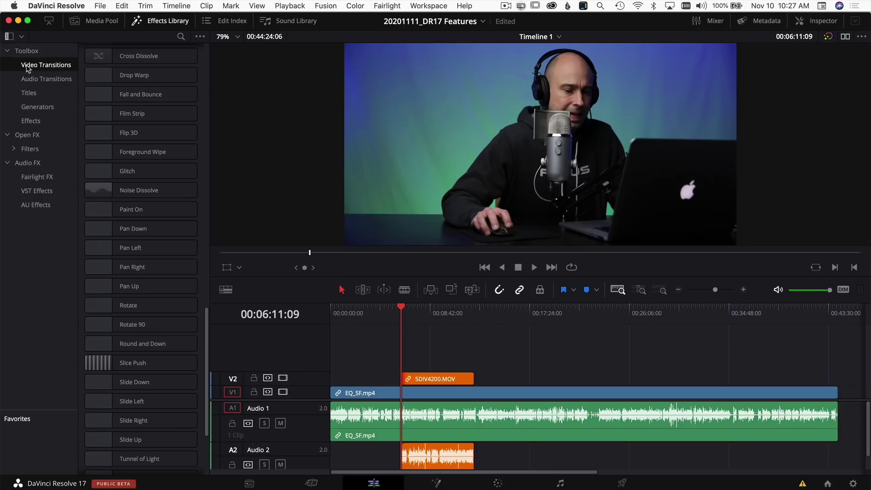
scroll(86, 73, "up", 10)
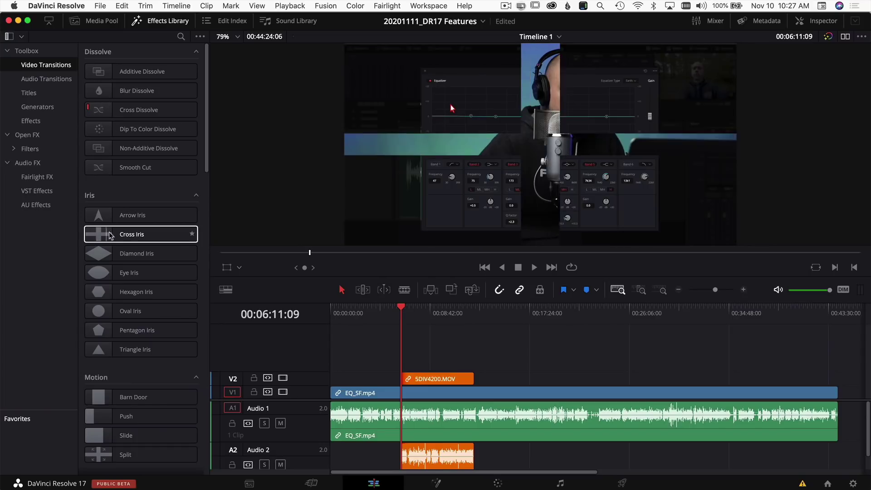
scroll(120, 236, "down", 5)
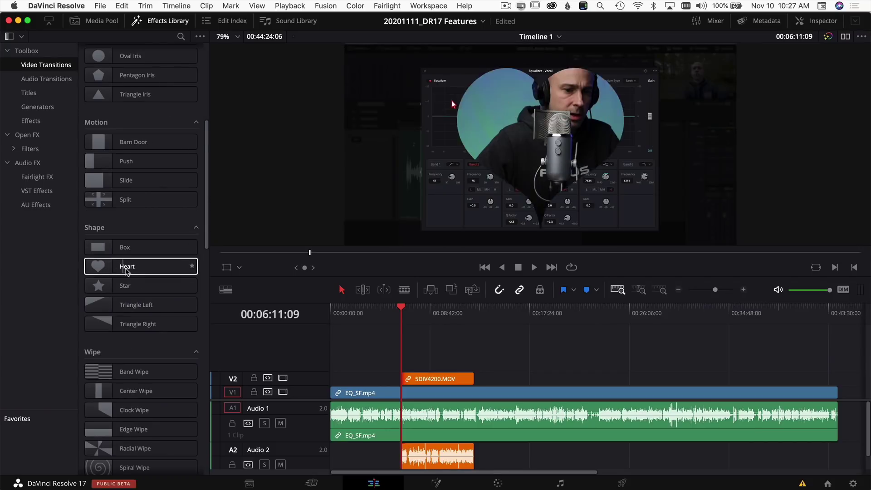
scroll(163, 291, "down", 5)
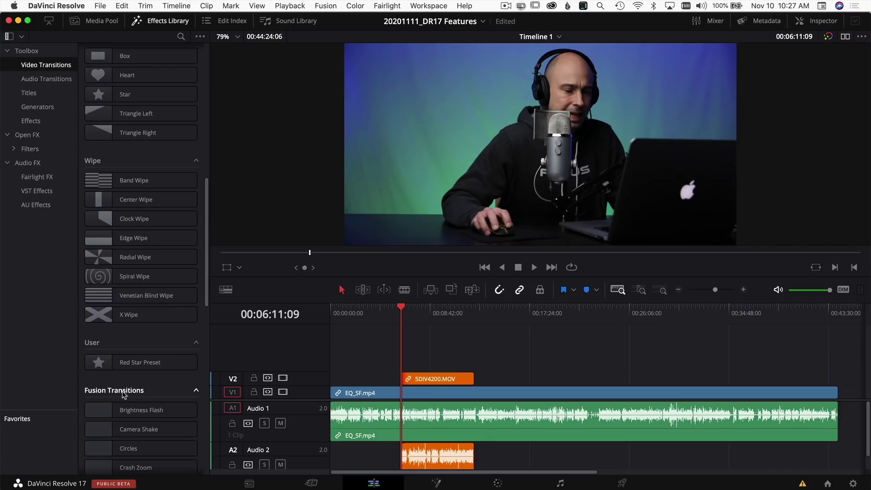
scroll(116, 390, "down", 4)
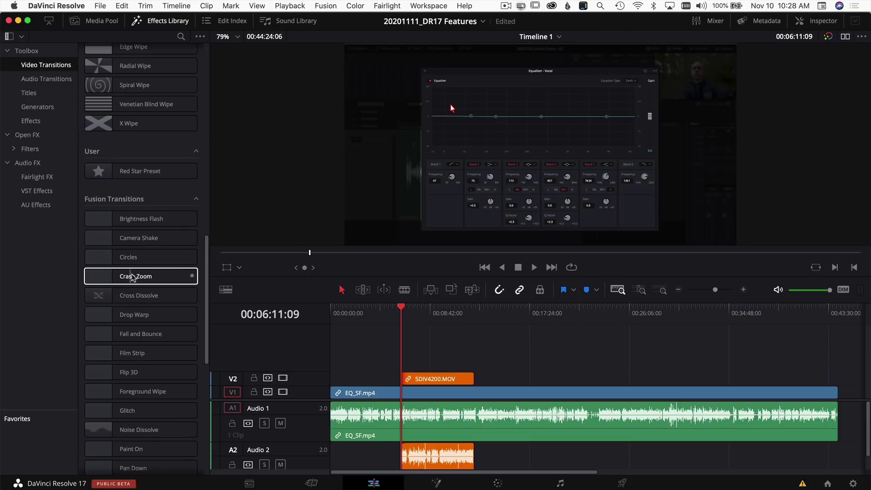
scroll(164, 335, "down", 5)
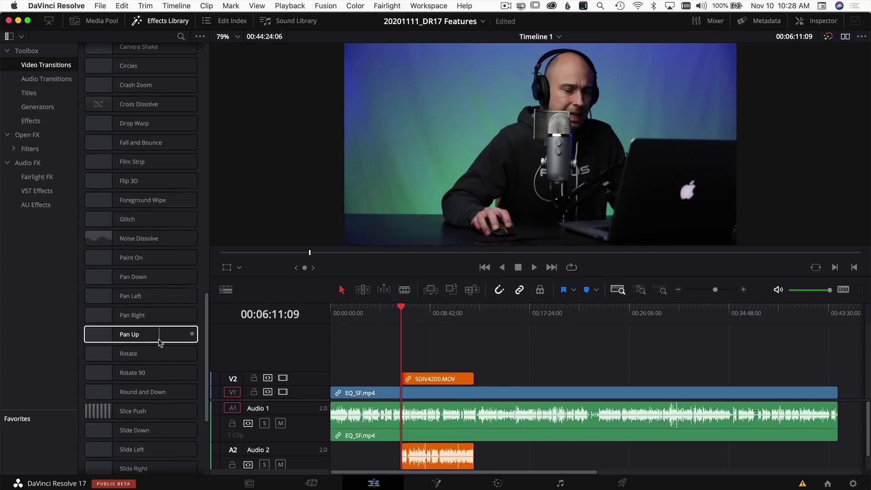
scroll(160, 344, "down", 3)
scroll(159, 343, "down", 2)
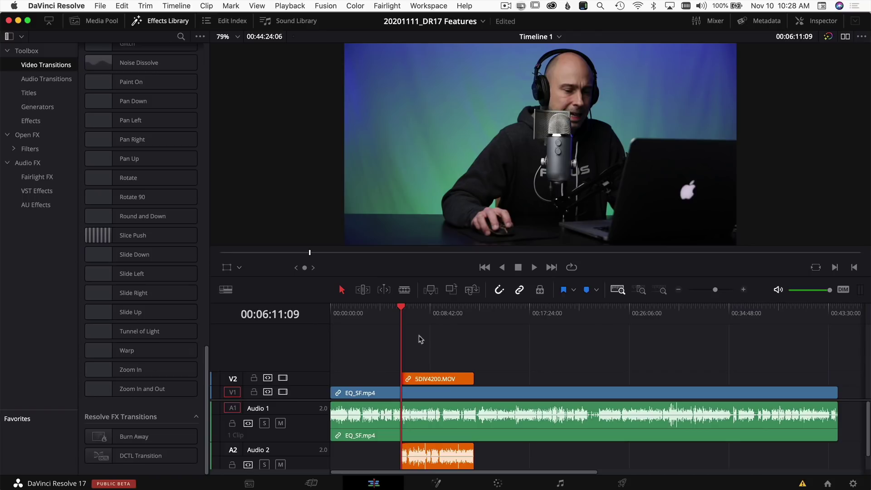
Browse the Titles and Fusion Titles, previewing them in a dual-viewer layout.
left_click(30, 93)
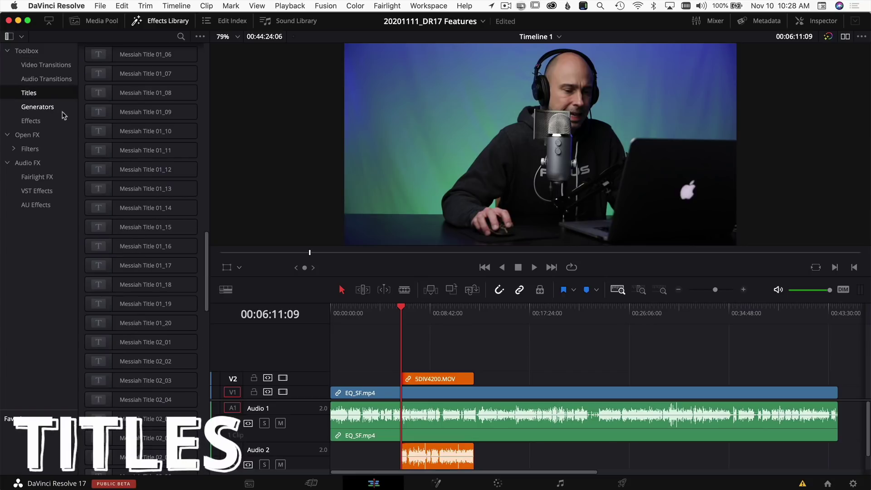
scroll(110, 126, "up", 5)
scroll(110, 127, "up", 10)
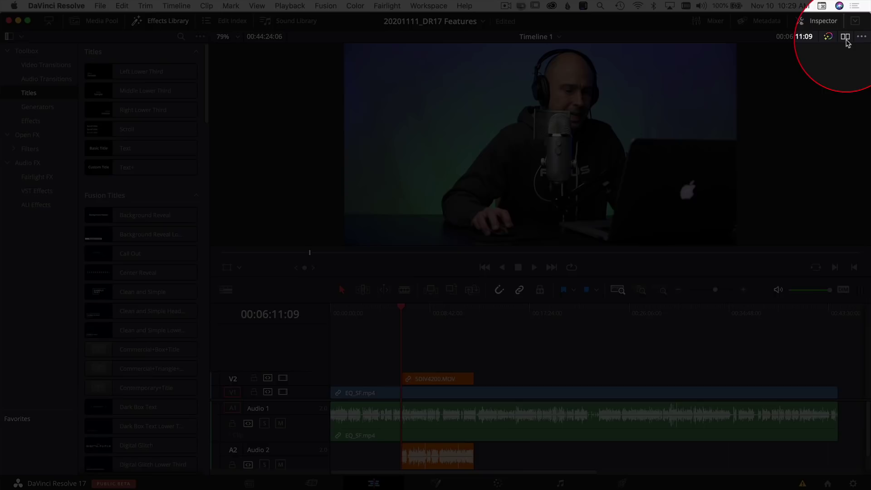
left_click(845, 36)
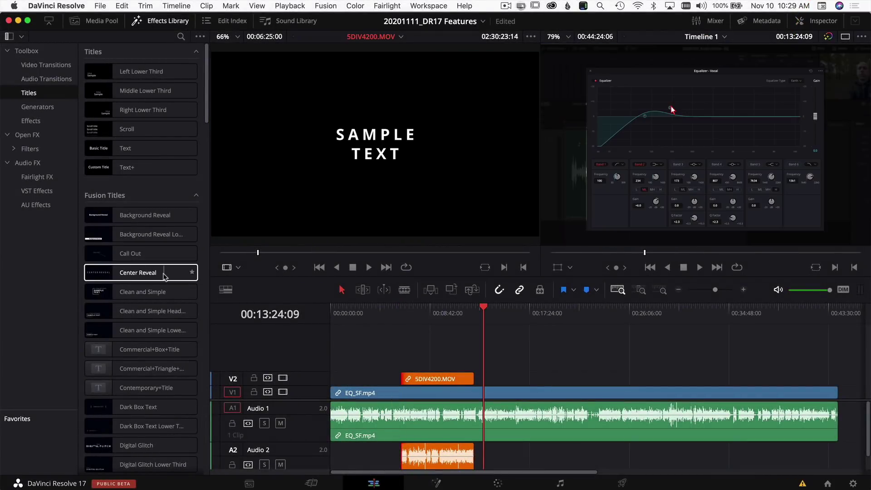
scroll(156, 277, "down", 5)
scroll(140, 203, "down", 15)
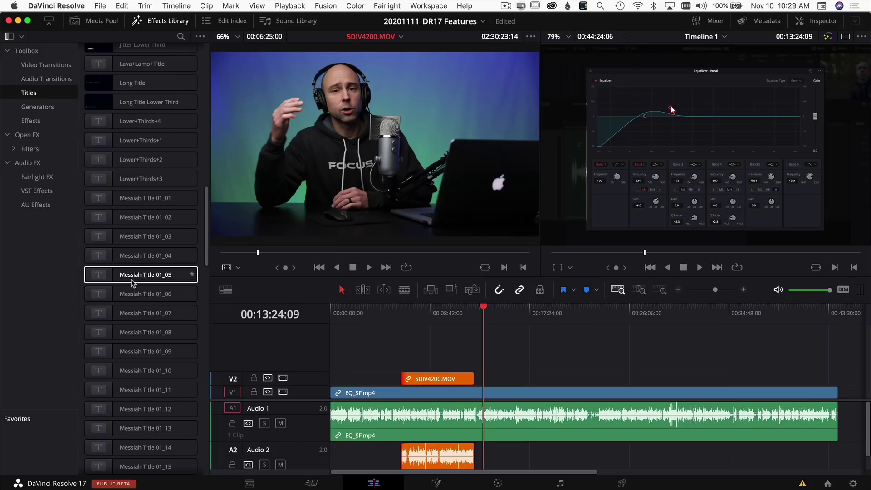
Look through the toolbox Effects and the Fairlight FX audio effects.
left_click(31, 121)
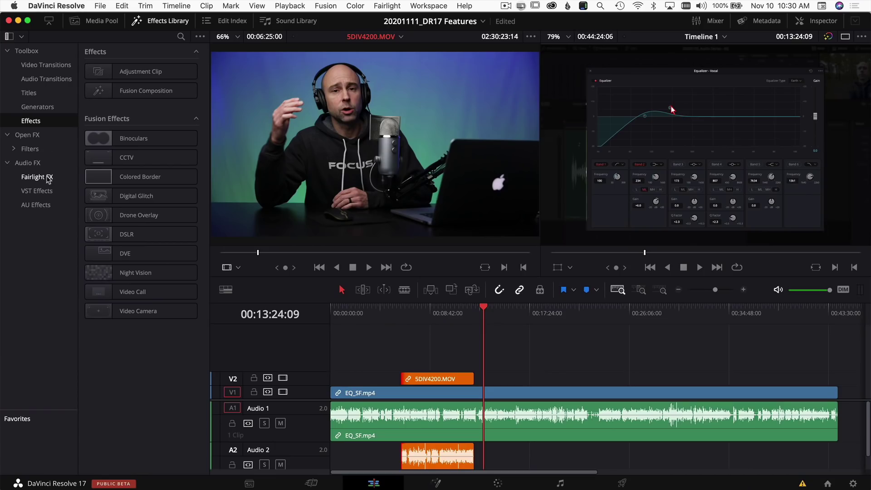
left_click(48, 178)
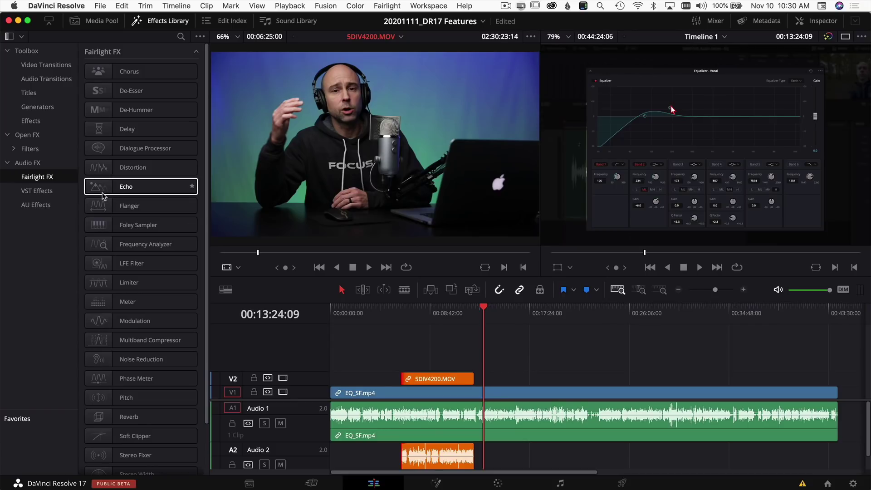
scroll(136, 309, "down", 3)
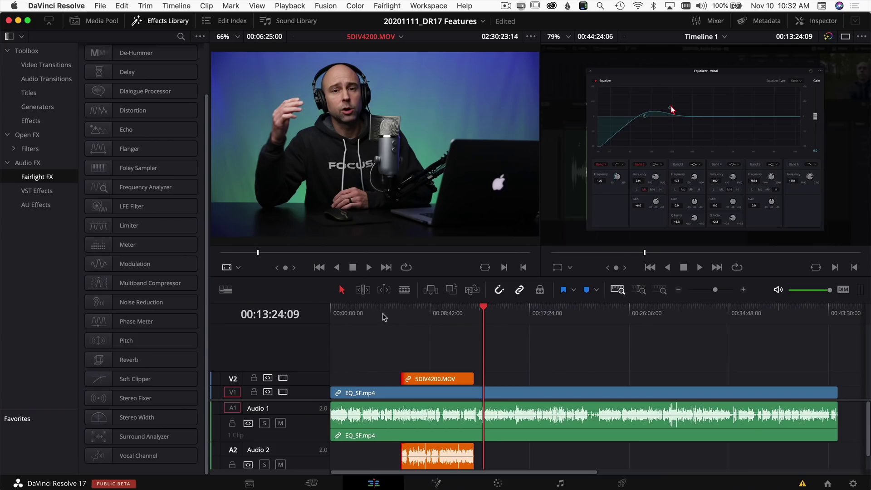
Select the 5DIV4200.MOV and EQ_SF.mp4 clips on the timeline and auto-align them based on waveform.
left_click(382, 313)
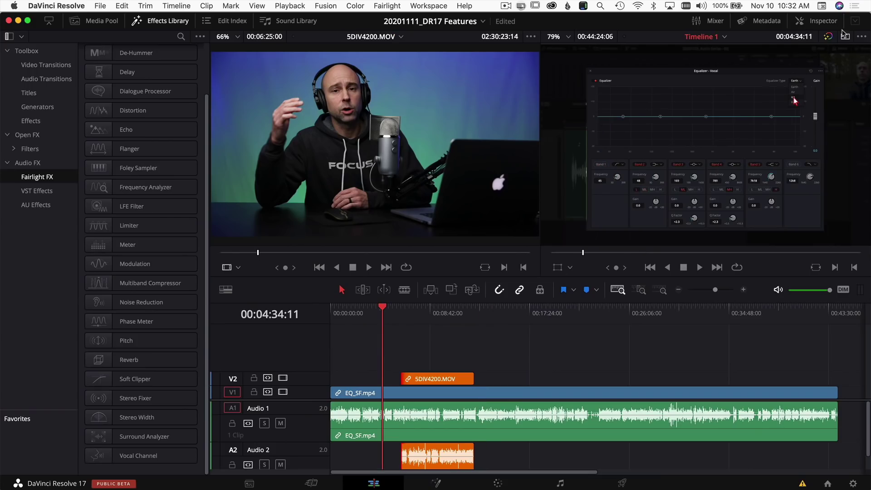
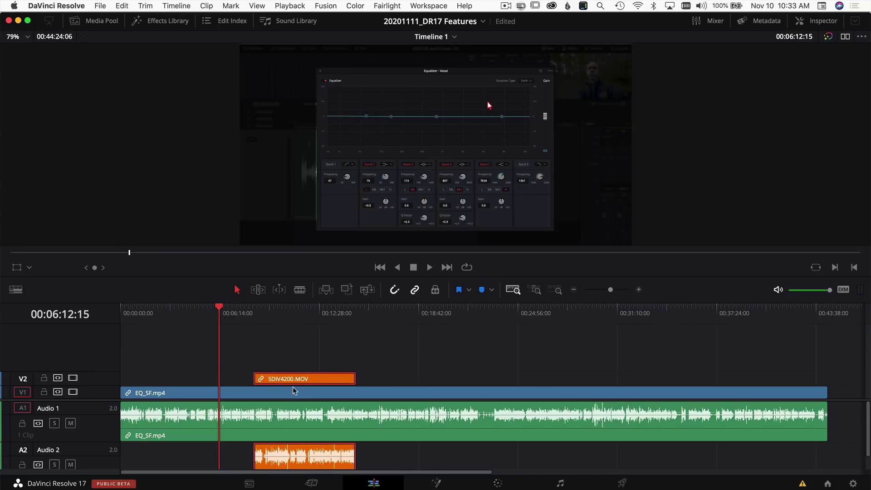
left_click(318, 350)
left_click_drag(375, 376, 323, 416)
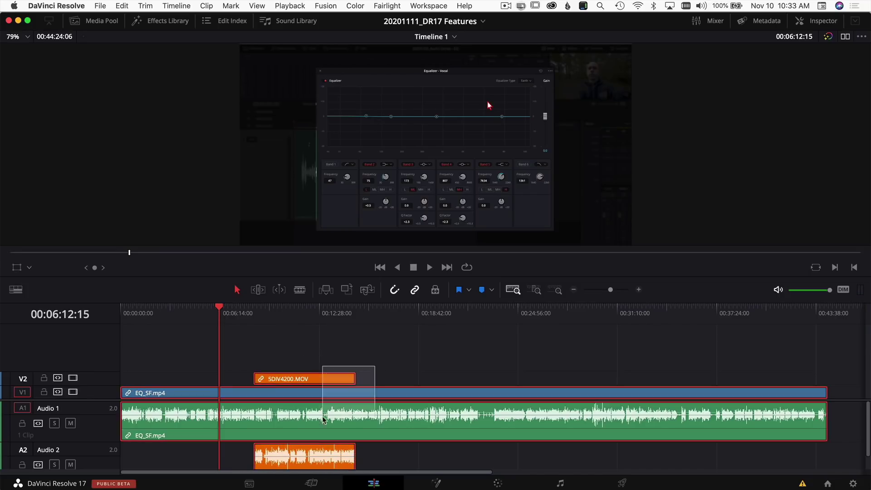
right_click(313, 382)
mouse_move(396, 209)
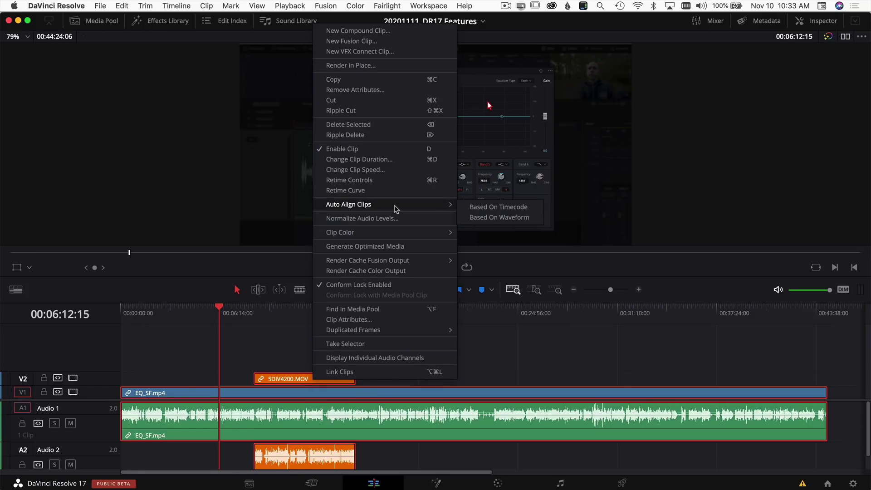
left_click(494, 219)
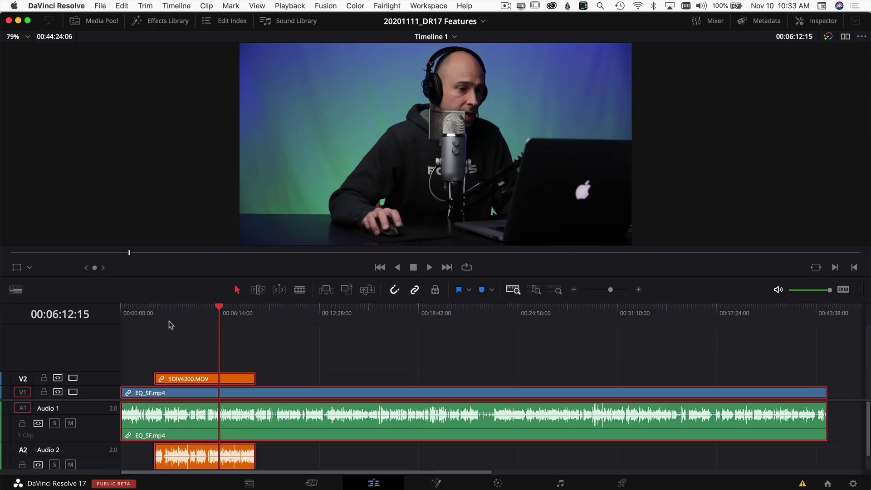
Compare the waveforms on Audio 1 and Audio 2 up close and play from about 00:03:04 to check the sync.
left_click(175, 317)
left_click(638, 291)
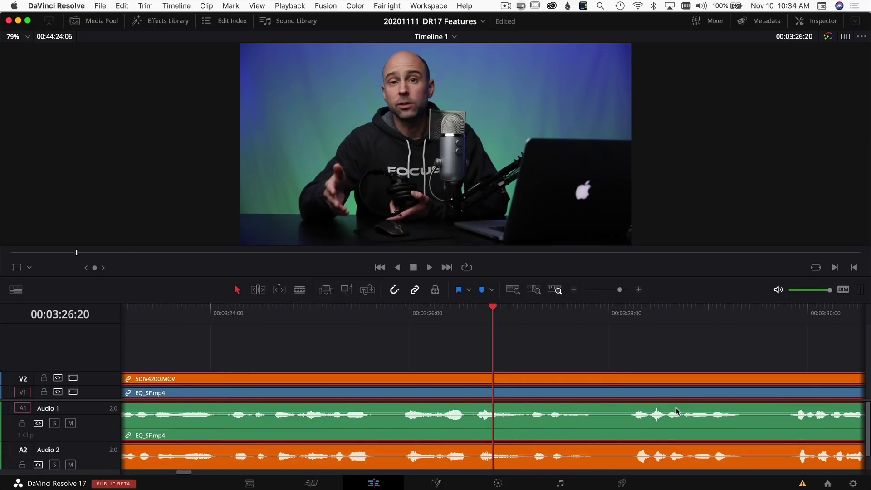
left_click(574, 291)
left_click(573, 291)
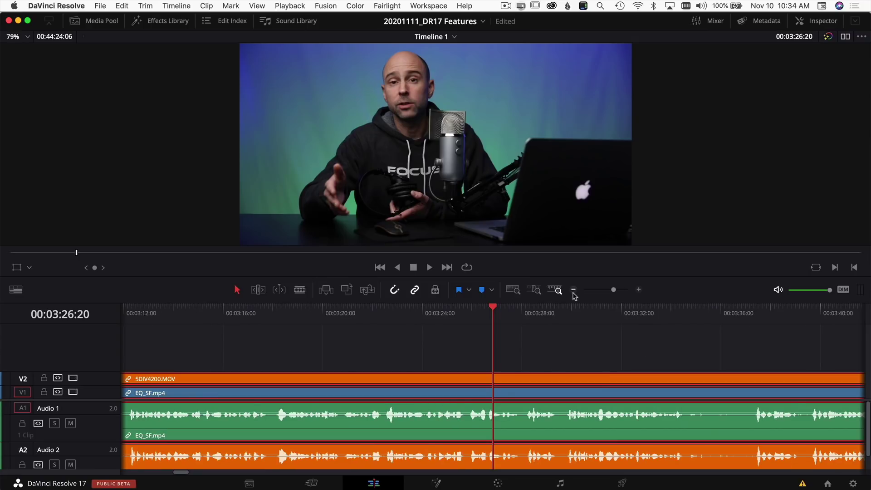
left_click(573, 290)
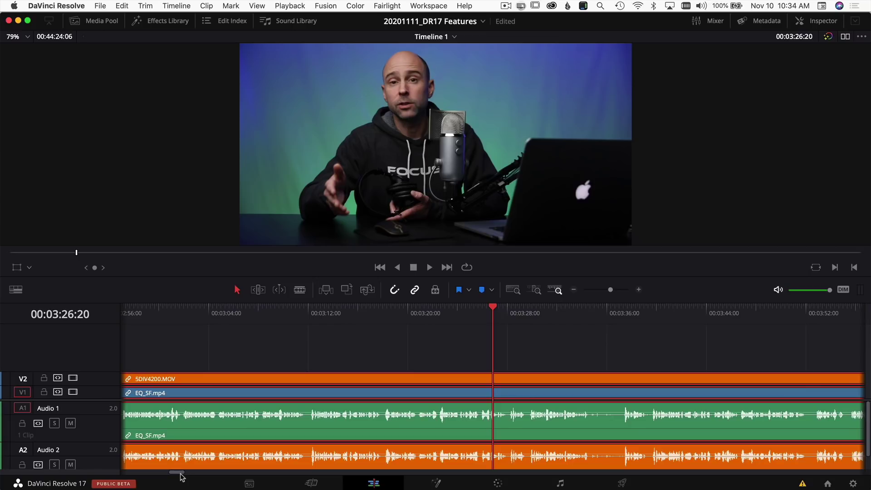
left_click_drag(180, 475, 177, 475)
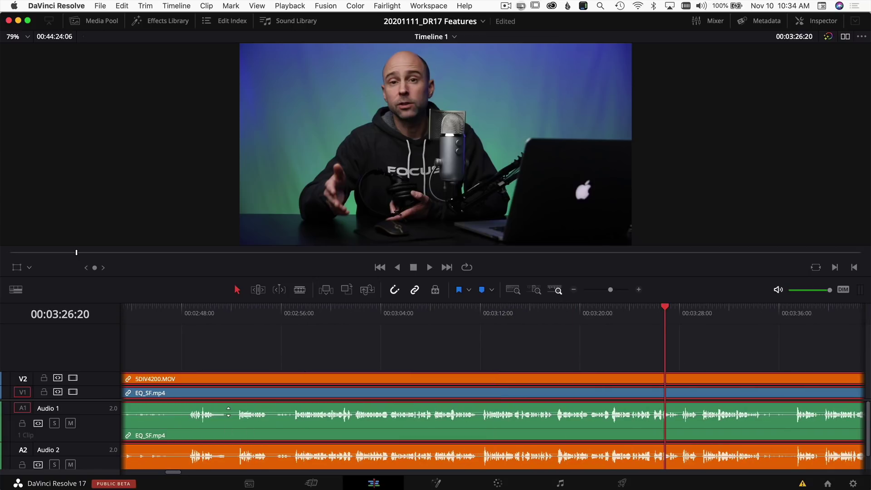
left_click(380, 313)
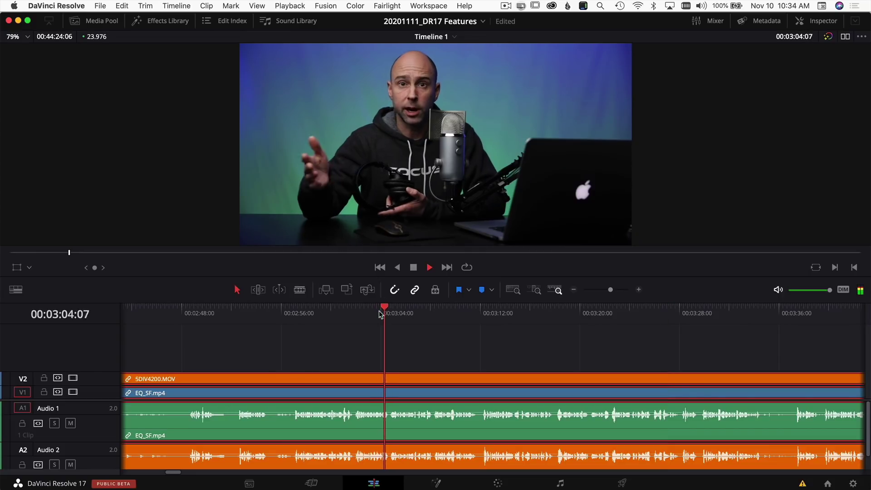
left_click(398, 316)
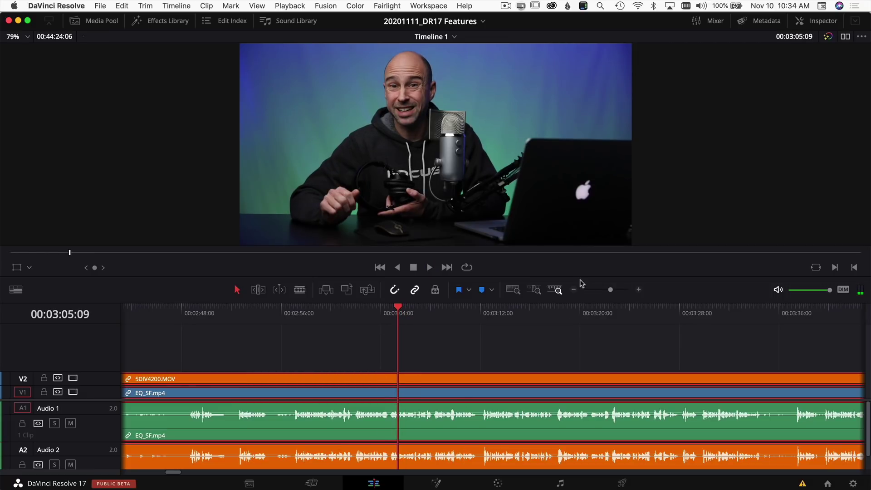
Silence the 5DIV4200.MOV audio on Audio 2 and play the timeline to check the remaining sound.
left_click(573, 293)
left_click(572, 293)
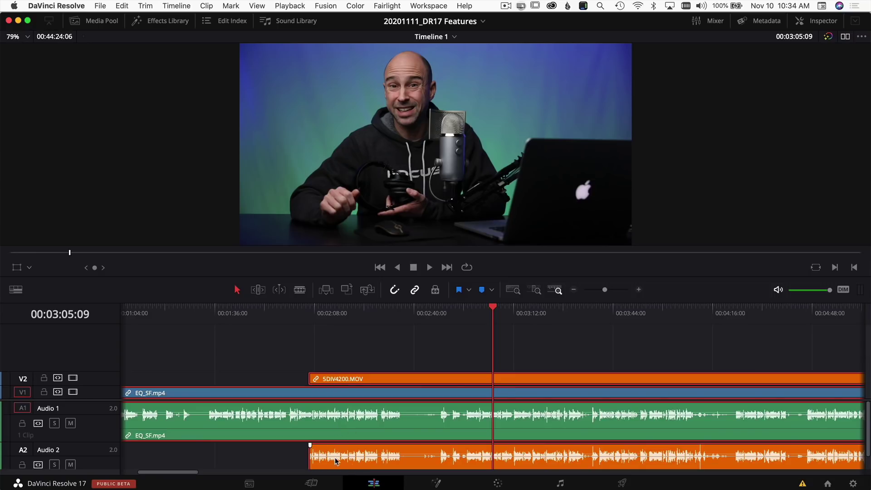
key("d")
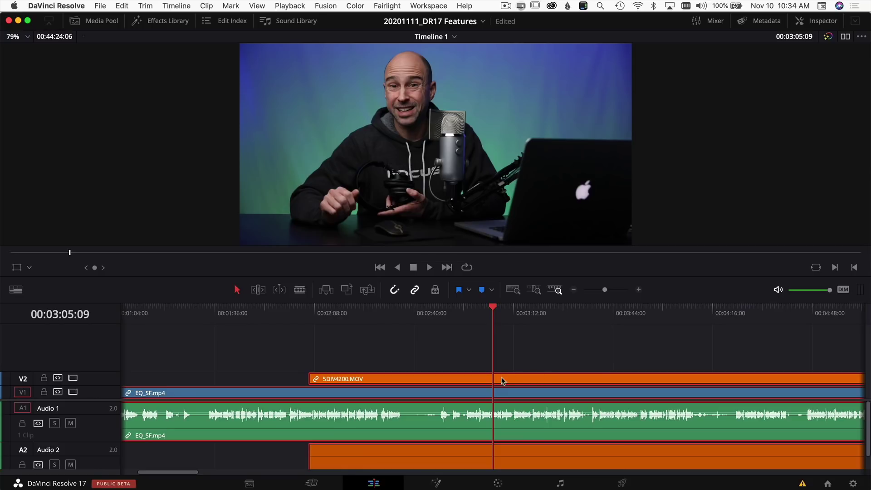
key("space")
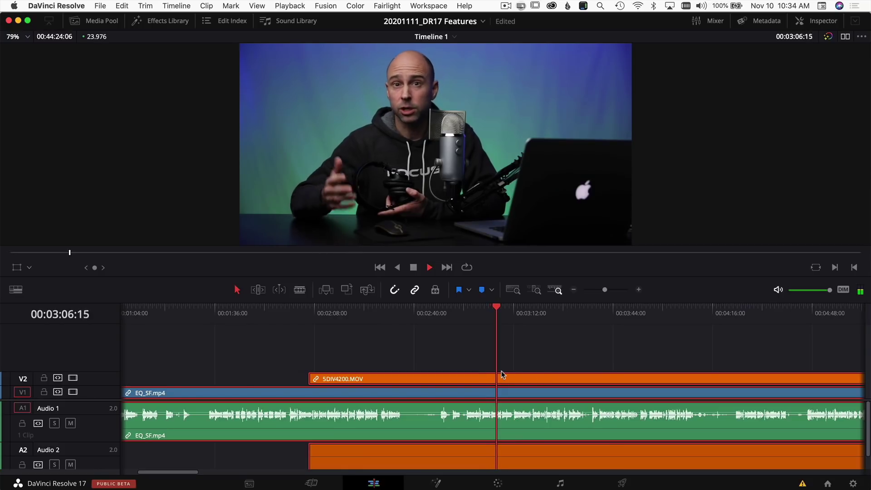
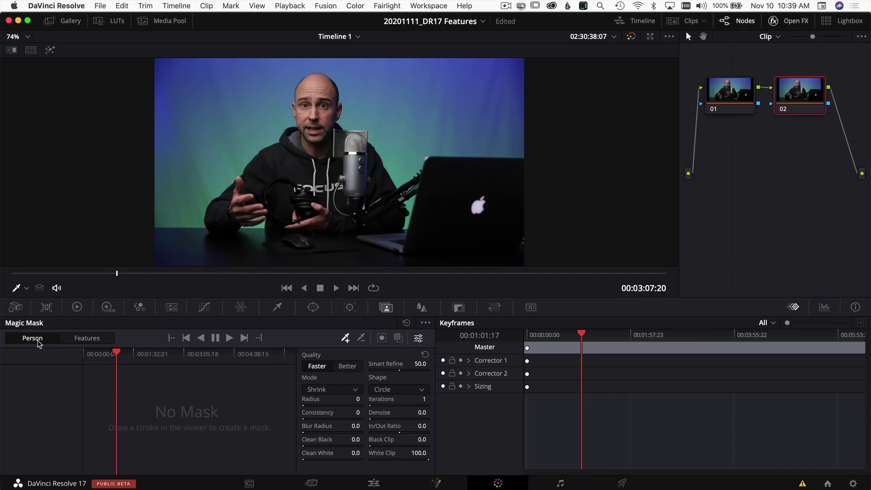
Create a Magic Mask in Person mode on node 02 with a short stroke down the man's forehead, and check it with the mask overlay.
left_click(345, 340)
left_click_drag(318, 83, 317, 108)
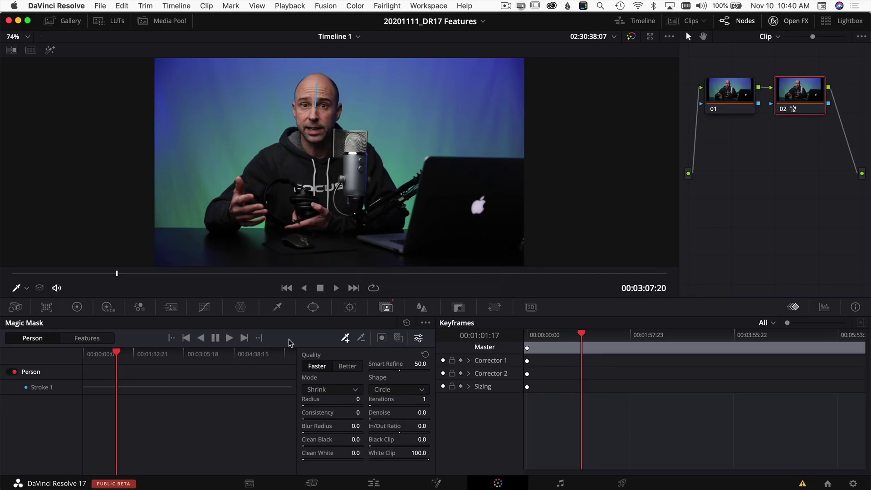
left_click(398, 339)
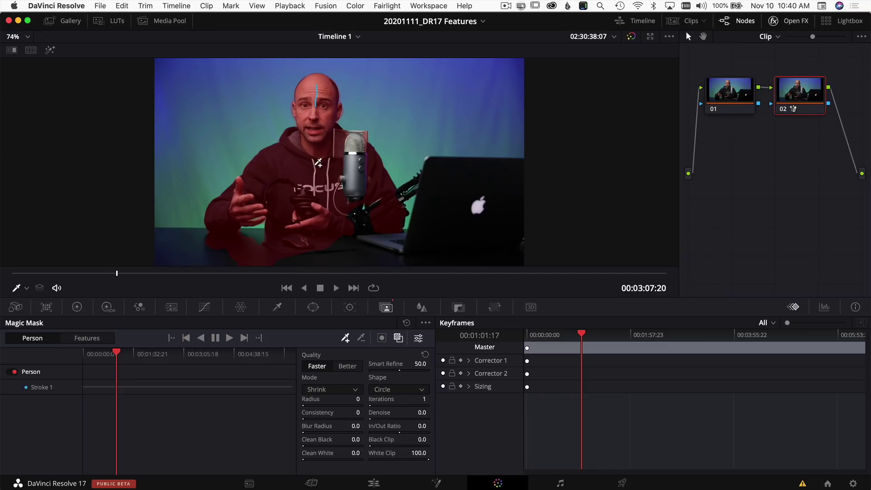
left_click(399, 338)
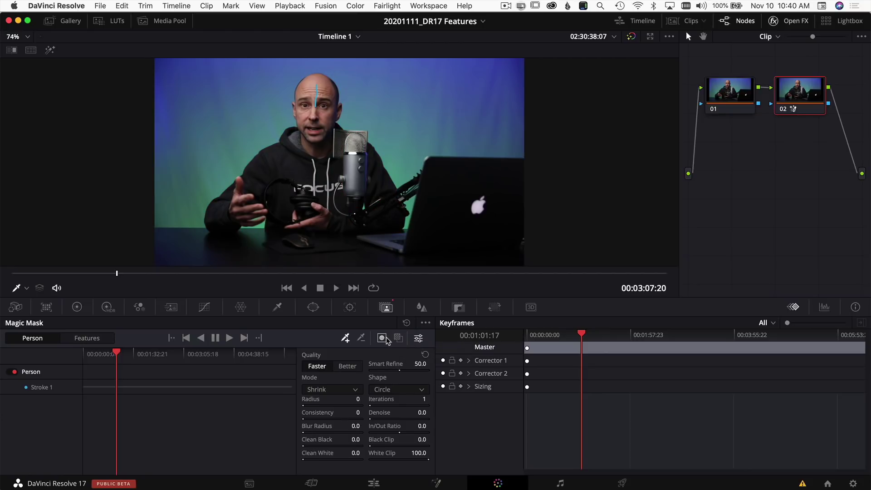
Tint the masked person blue-purple on node 02 by shifting the Offset color wheel to 48.19, 2.19, 182.22, and return to the Magic Mask settings.
left_click(77, 307)
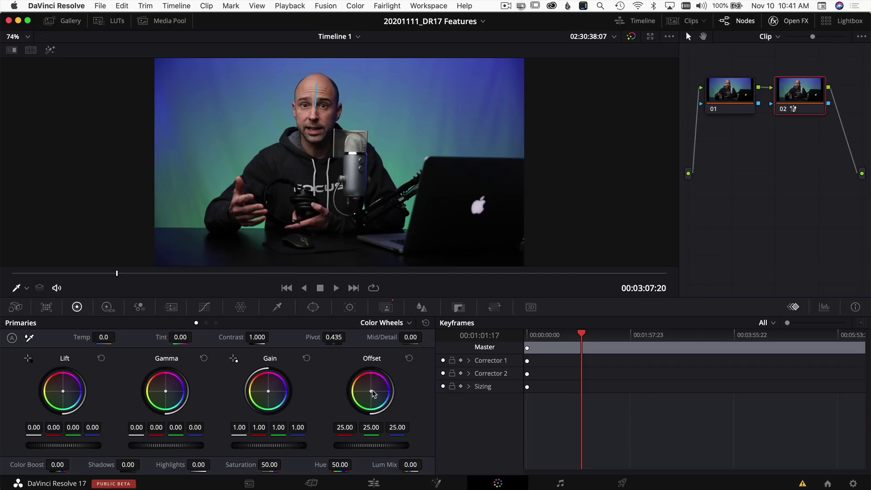
mouse_move(373, 394)
left_mouse_down()
mouse_move(388, 393)
mouse_move(372, 403)
left_mouse_up()
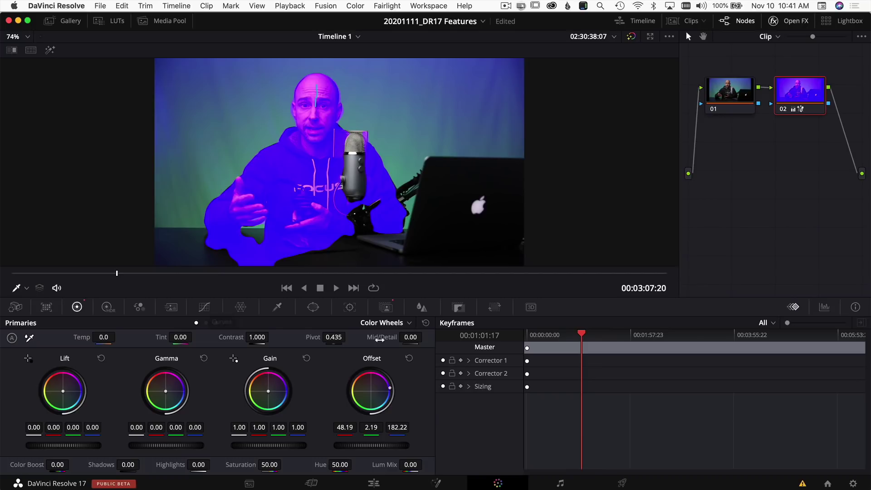
left_click(386, 308)
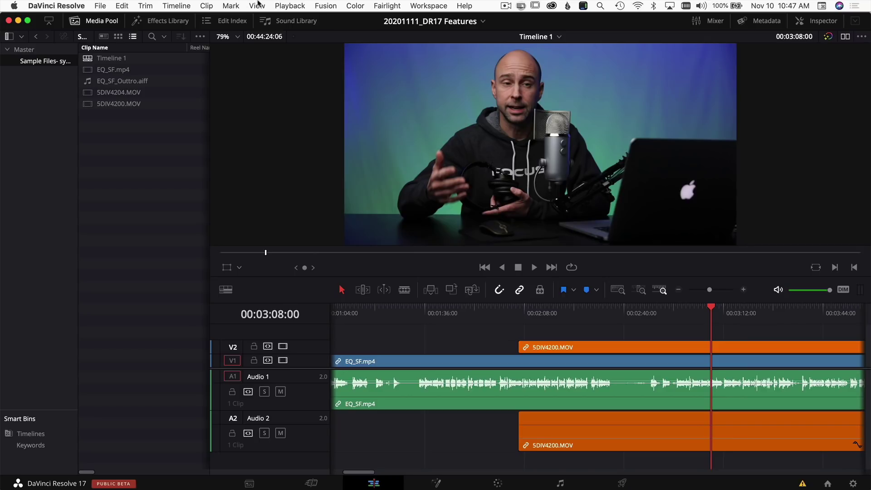
Duplicate Timeline 1 in the media pool.
left_click(126, 59)
right_click(127, 62)
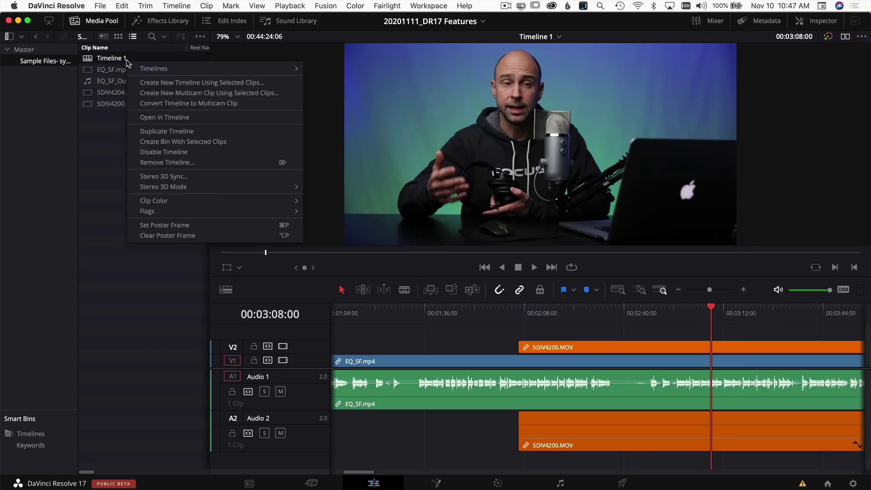
left_click(152, 132)
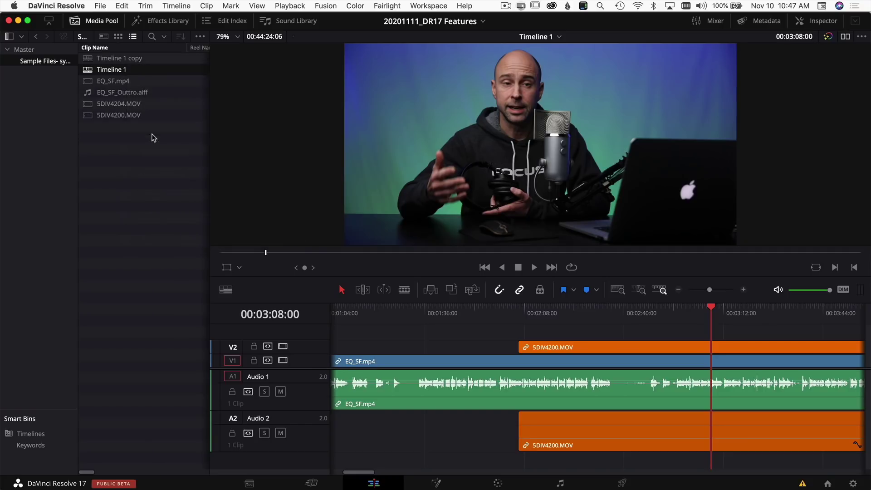
Open the timeline settings of Timeline 1 copy and stop it from using the project settings.
left_click(105, 60)
right_click(105, 61)
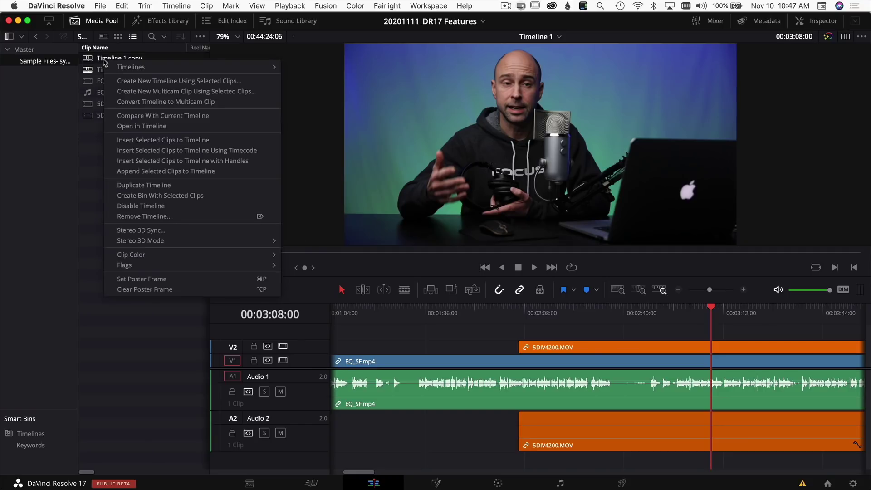
mouse_move(151, 69)
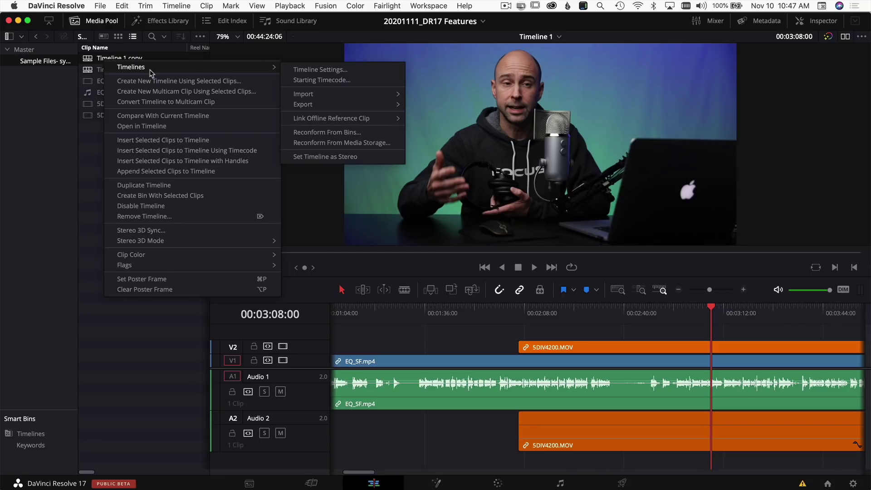
left_click(312, 70)
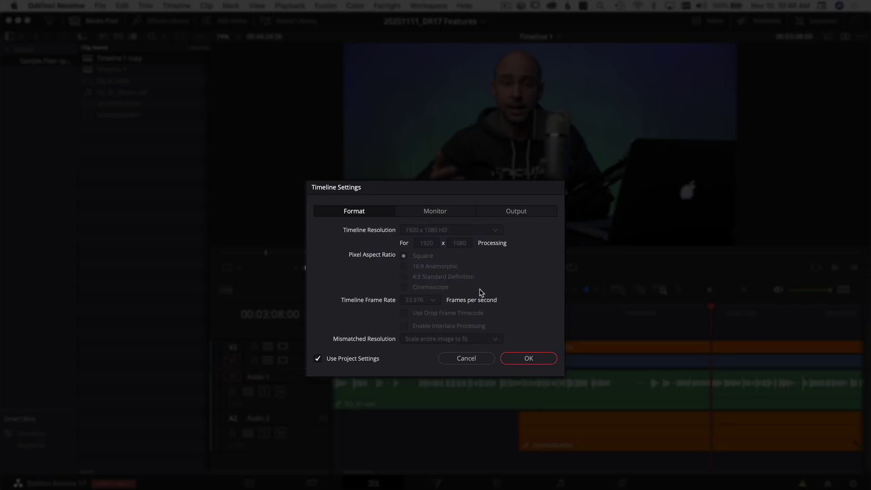
left_click(318, 359)
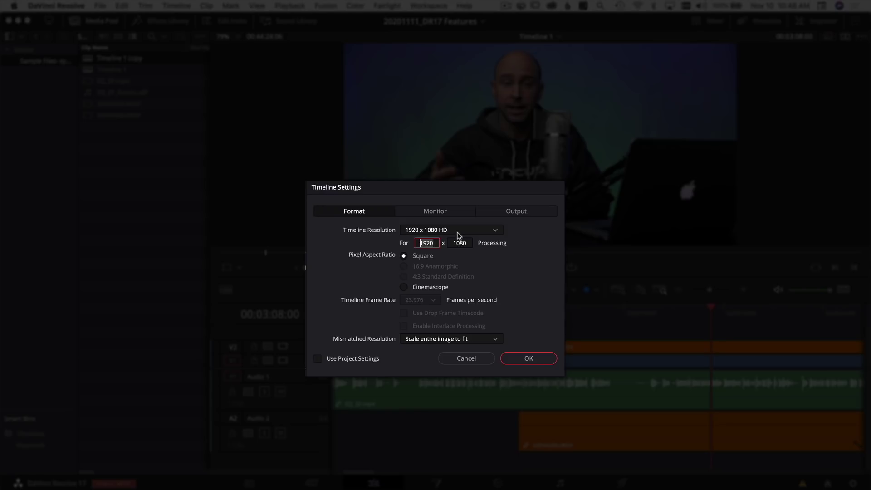
Set a custom timeline resolution of 1080 x 1350 for Timeline 1 copy.
left_click(491, 230)
scroll(477, 268, "down", 5)
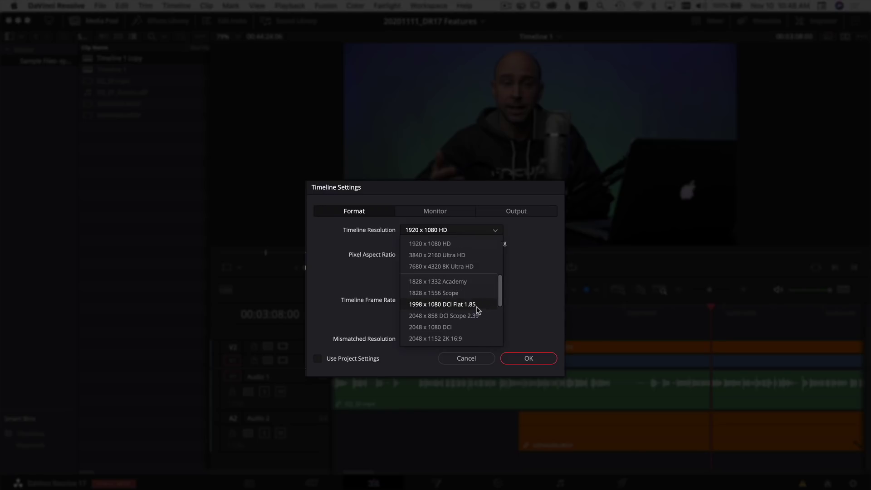
key("Escape")
left_click(436, 243)
key("BackSpace")
key("BackSpace")
key("BackSpace")
type("080")
key("Tab")
type("1350")
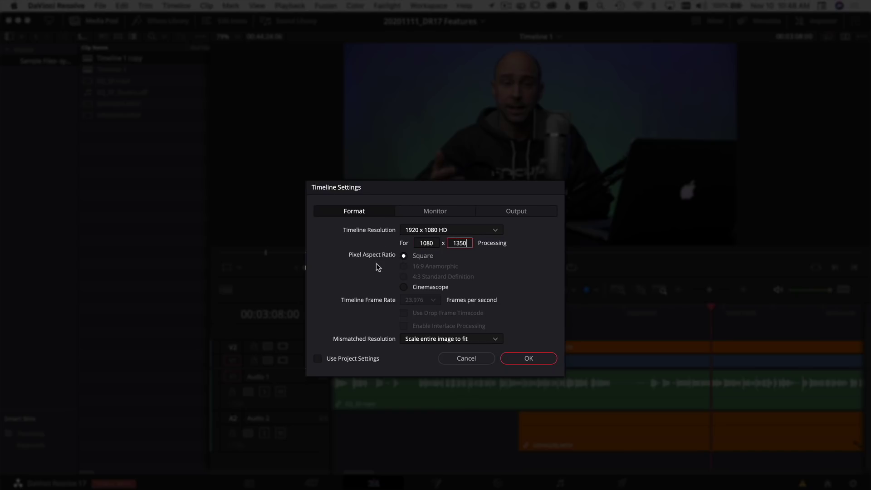
key("Return")
Set the mismatched resolution handling to Scale full frame with crop and apply the timeline settings.
left_click(427, 341)
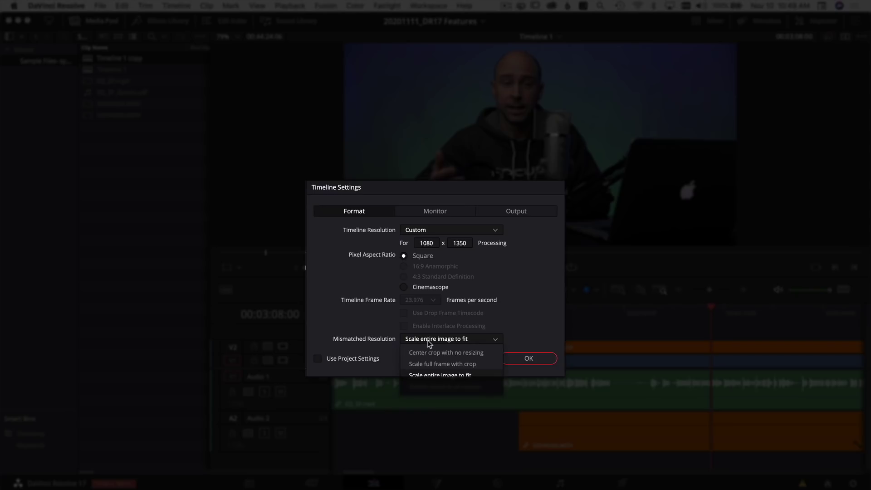
left_click(438, 365)
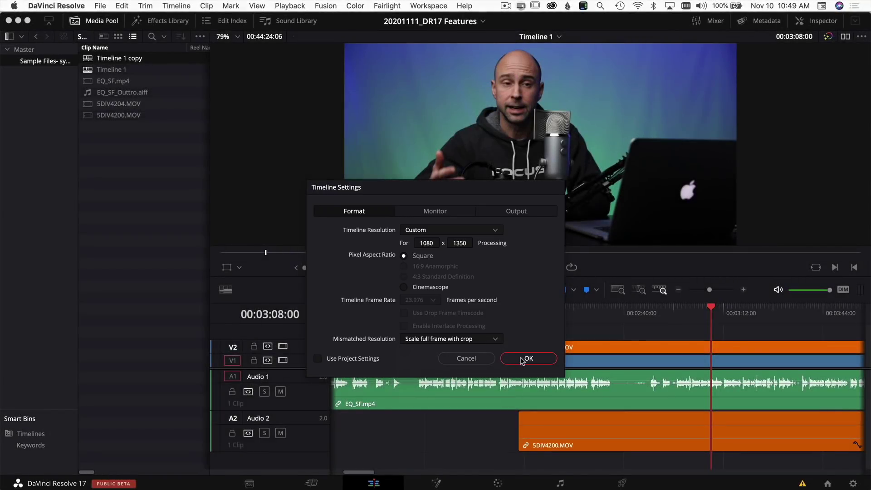
left_click(522, 360)
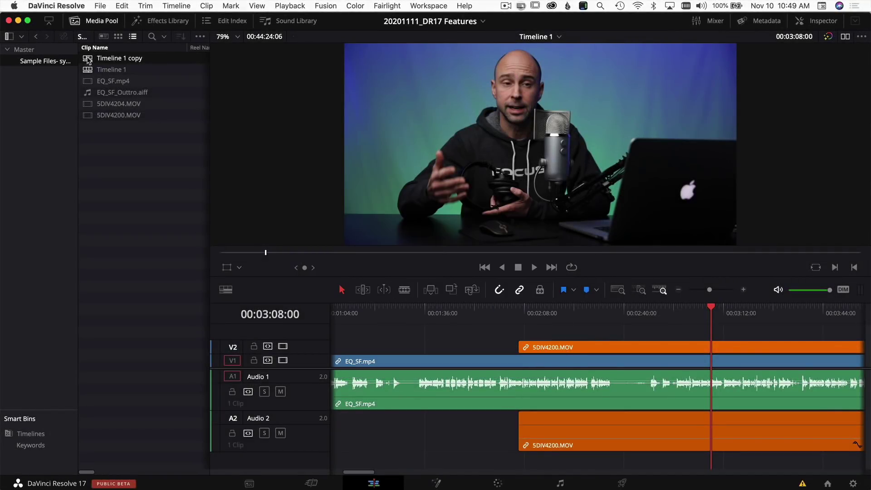
Open Timeline 1 copy and show the Smart Reframe options for the 5DIV4200.MOV clip.
double_click(87, 60)
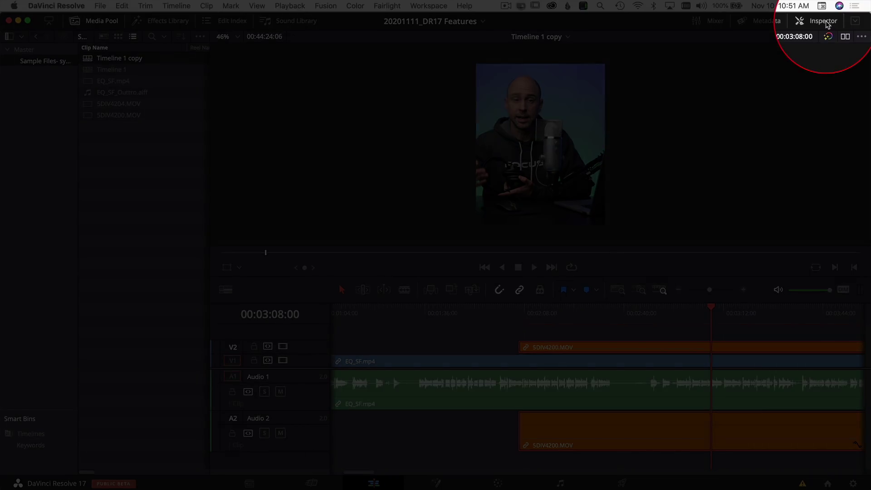
left_click(823, 21)
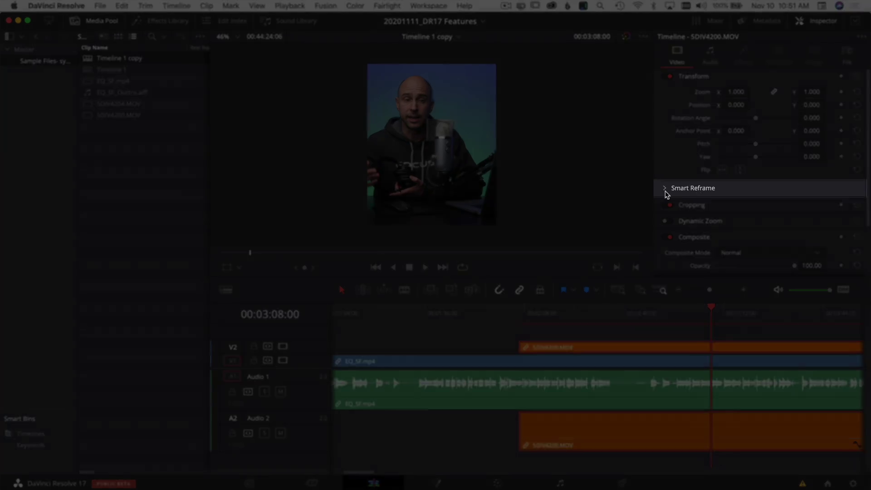
left_click(665, 189)
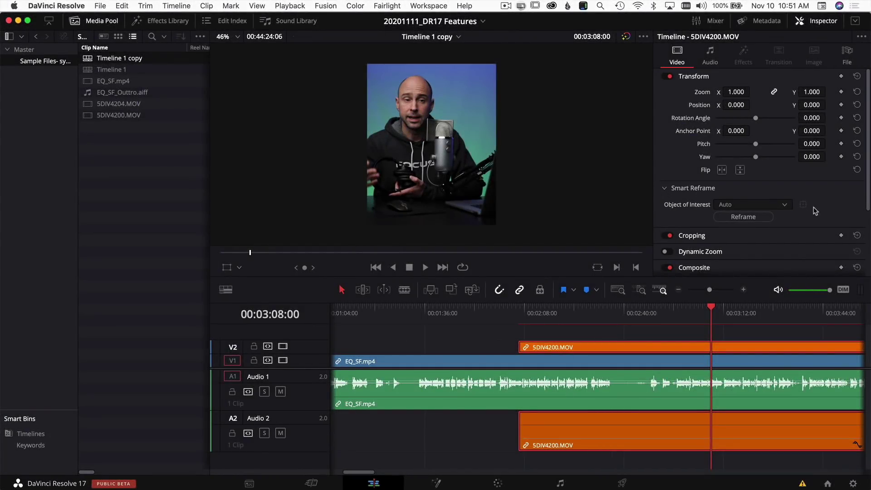
Smart Reframe 5DIV4200.MOV using Reference Point as the object of interest, with the reference box centred on the man's head and torso.
left_click(786, 209)
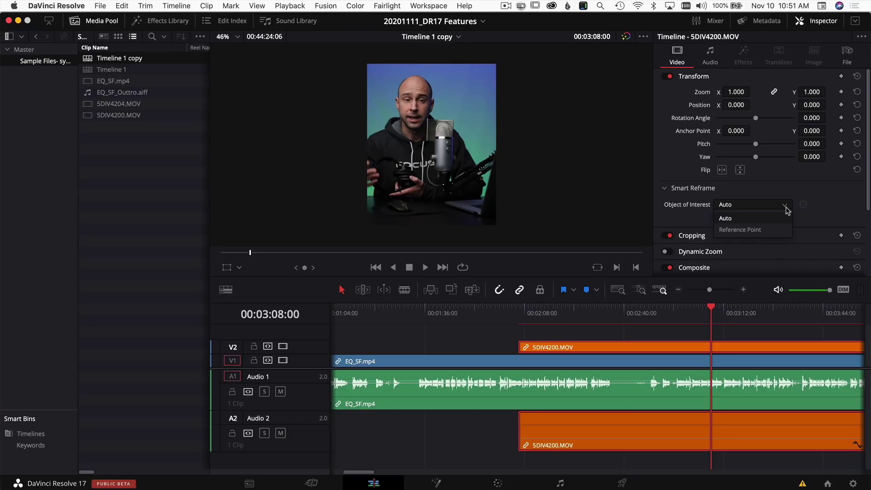
left_click(759, 232)
left_click_drag(432, 133, 416, 120)
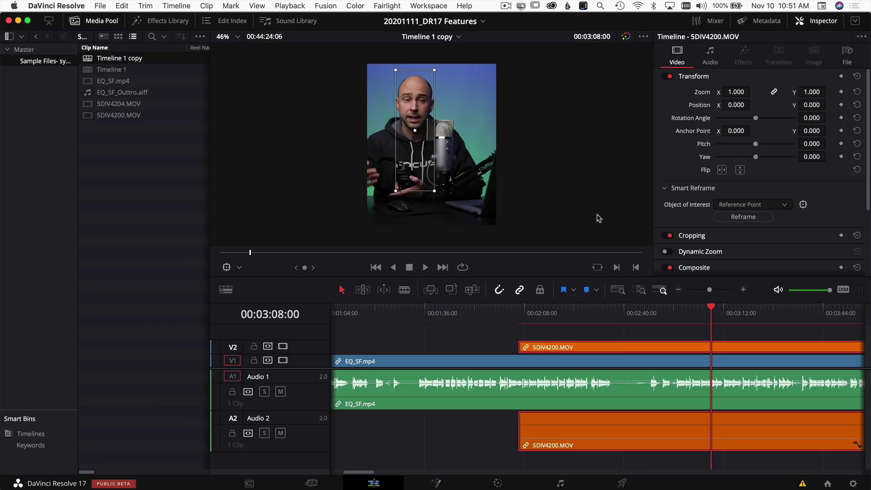
left_click(744, 218)
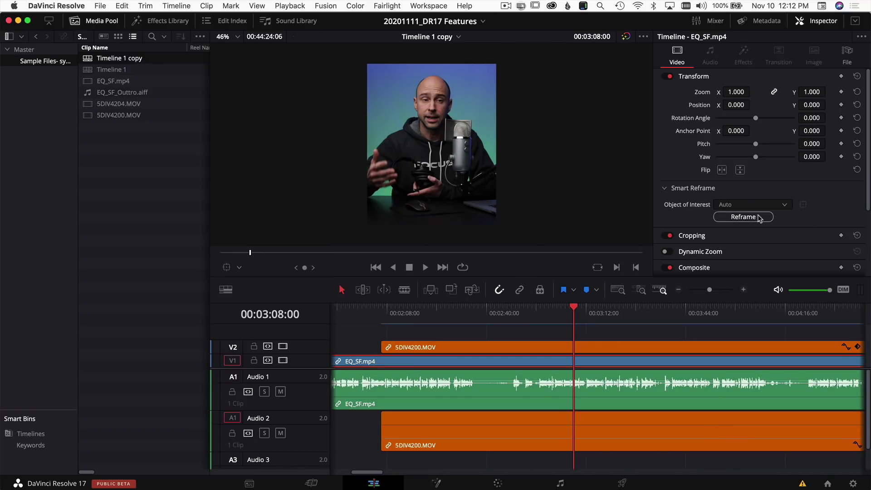
Mute the playback audio and look over the Speed Change settings of the EQ_SF.mp4 clip.
left_click(778, 291)
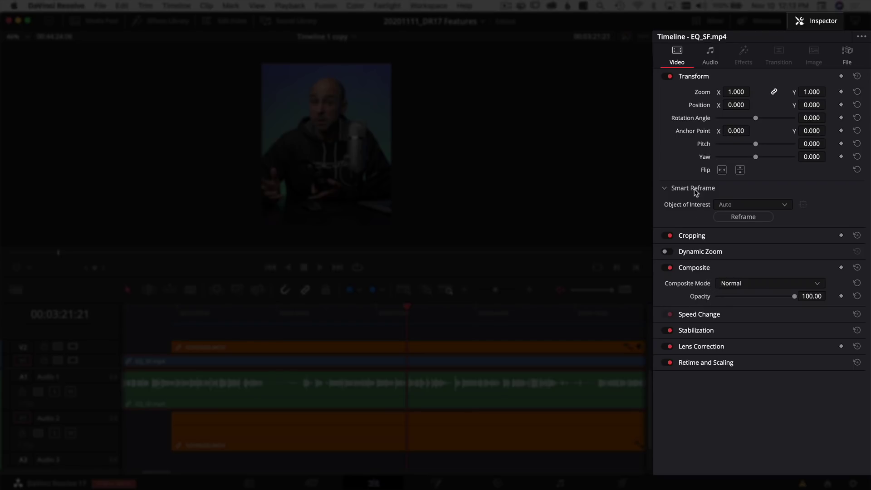
left_click(703, 316)
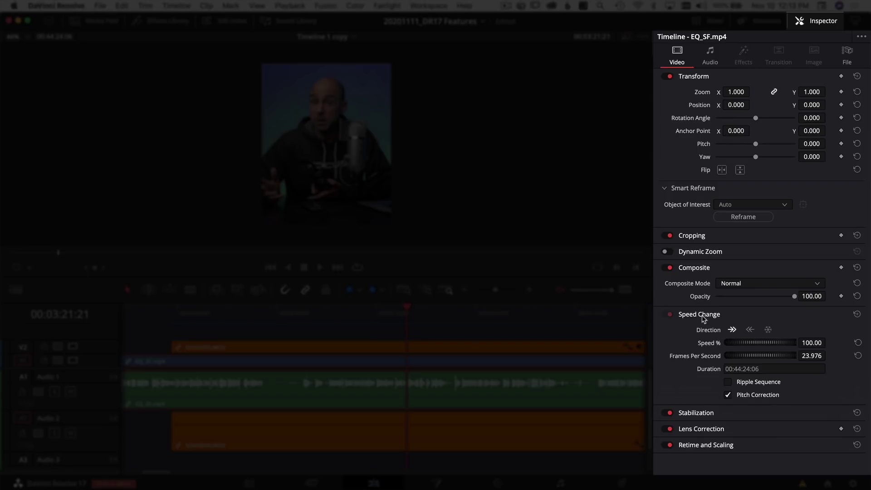
left_click(702, 317)
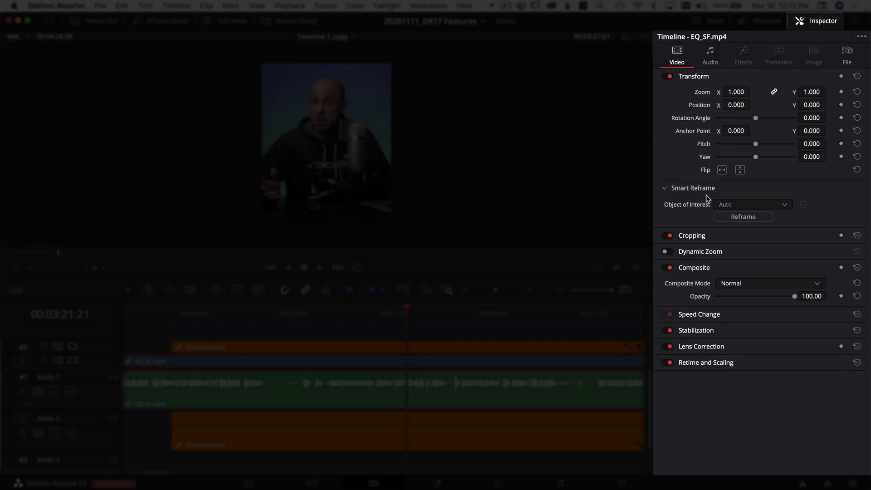
Review the audio controls of EQ_SF.mp4 alongside its video controls, and examine its file metadata.
left_click(710, 53)
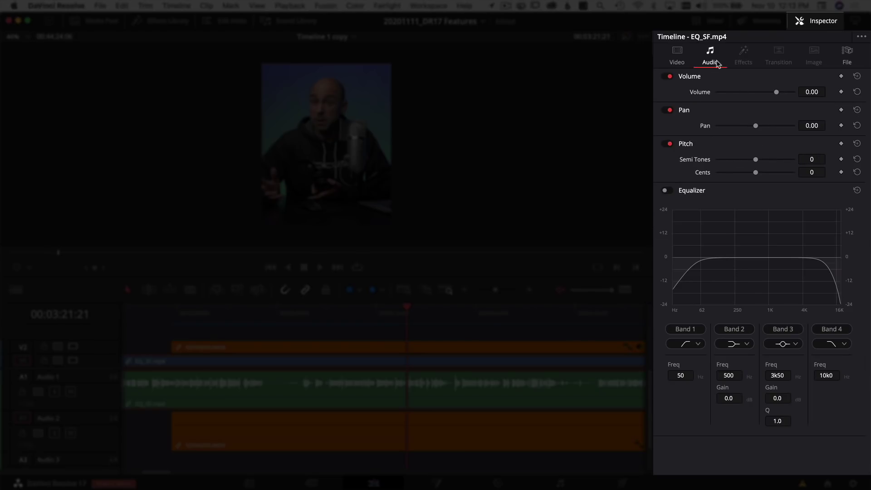
left_click(677, 57)
left_click(711, 56)
left_click(677, 54)
left_click(710, 55)
left_click(847, 54)
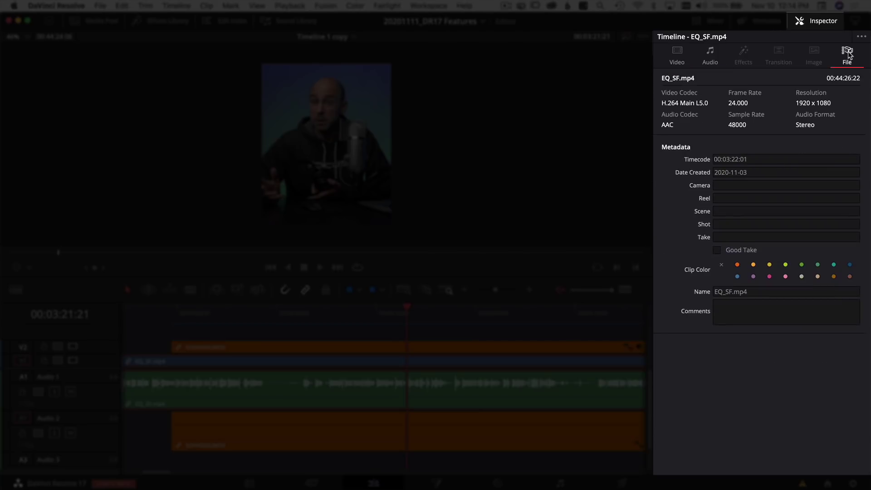